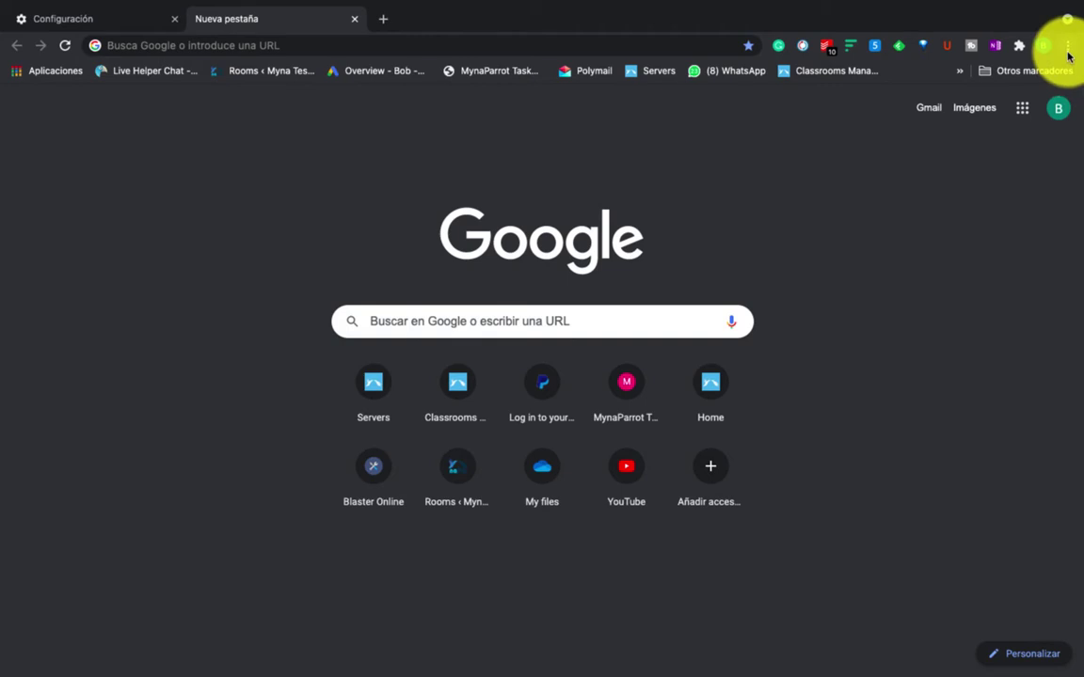
# - Open Chrome's Configuración page at the Privacidad y seguridad section
pyautogui.click(1068, 52)
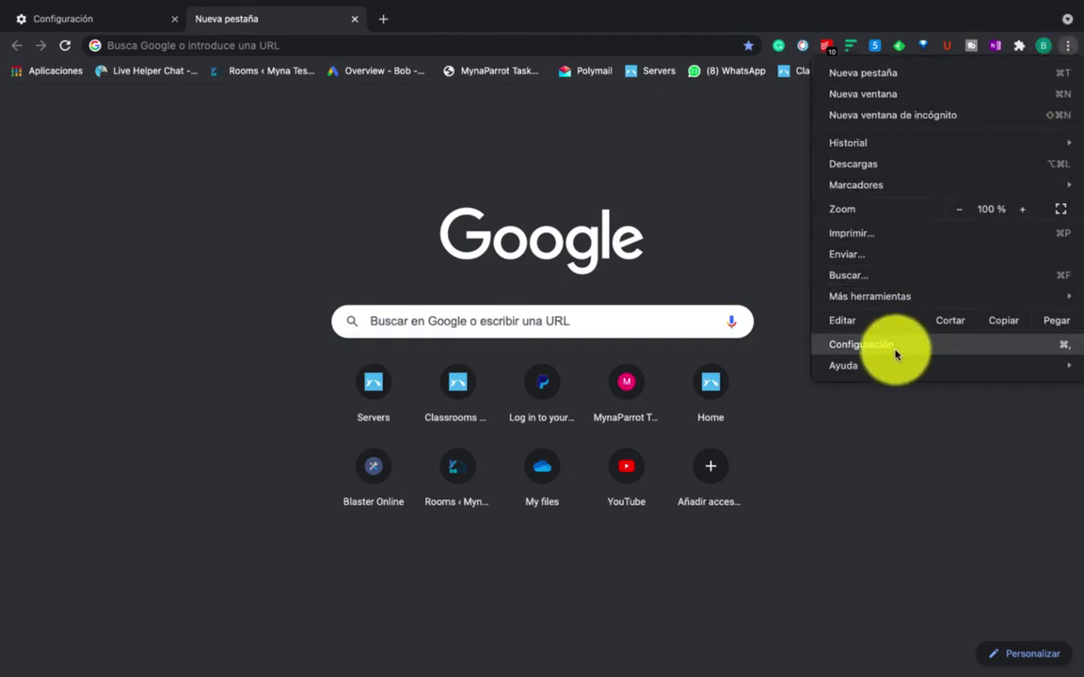
pyautogui.click(861, 346)
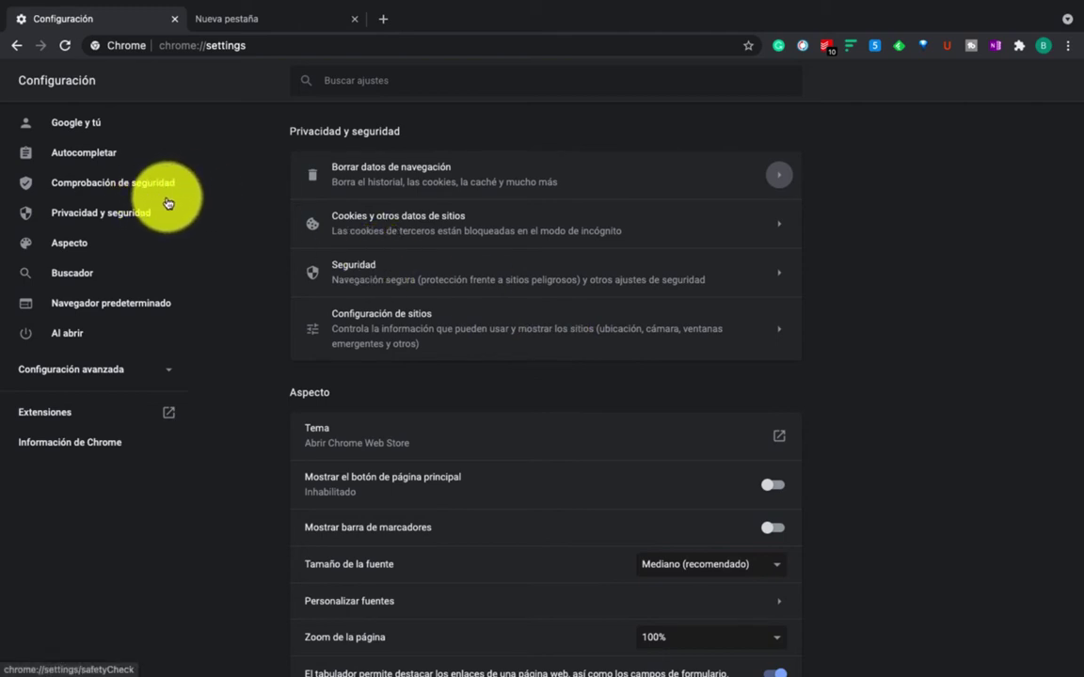
pyautogui.click(127, 223)
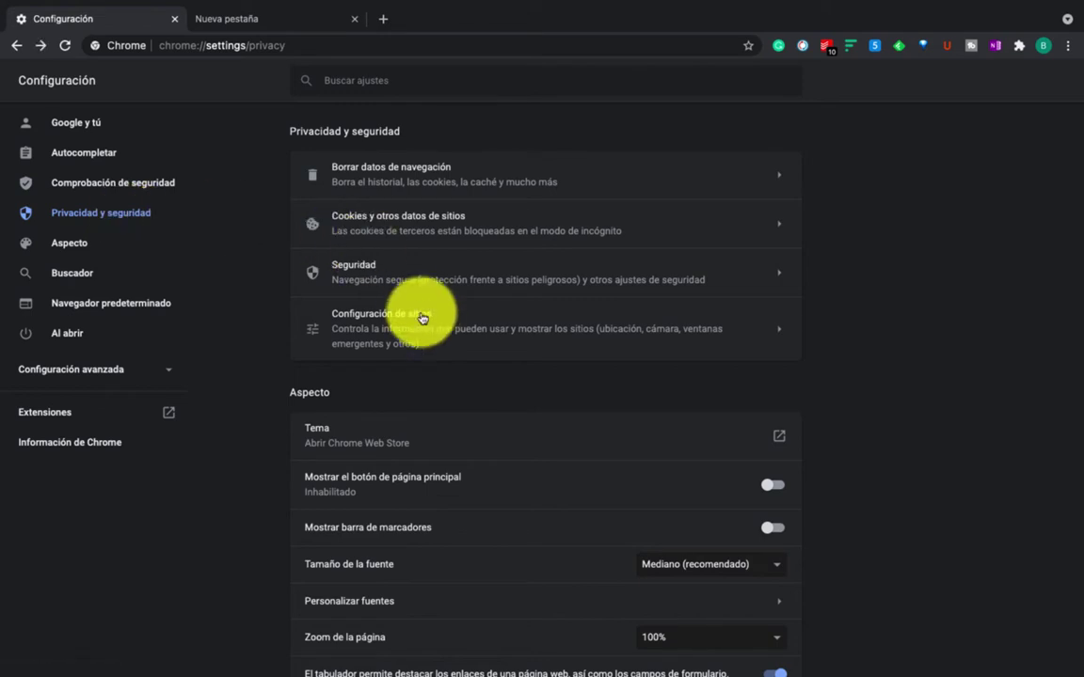
# - Open Borrar datos de navegación and compare the Básico and Configuración avanzada tabs
pyautogui.click(395, 189)
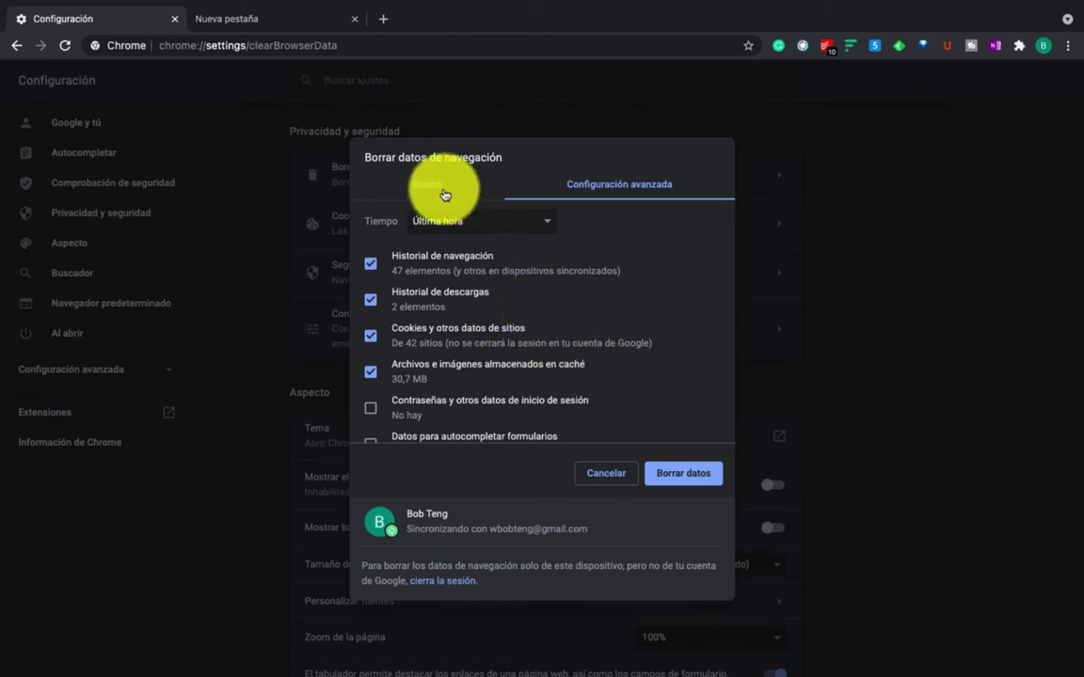
pyautogui.click(429, 189)
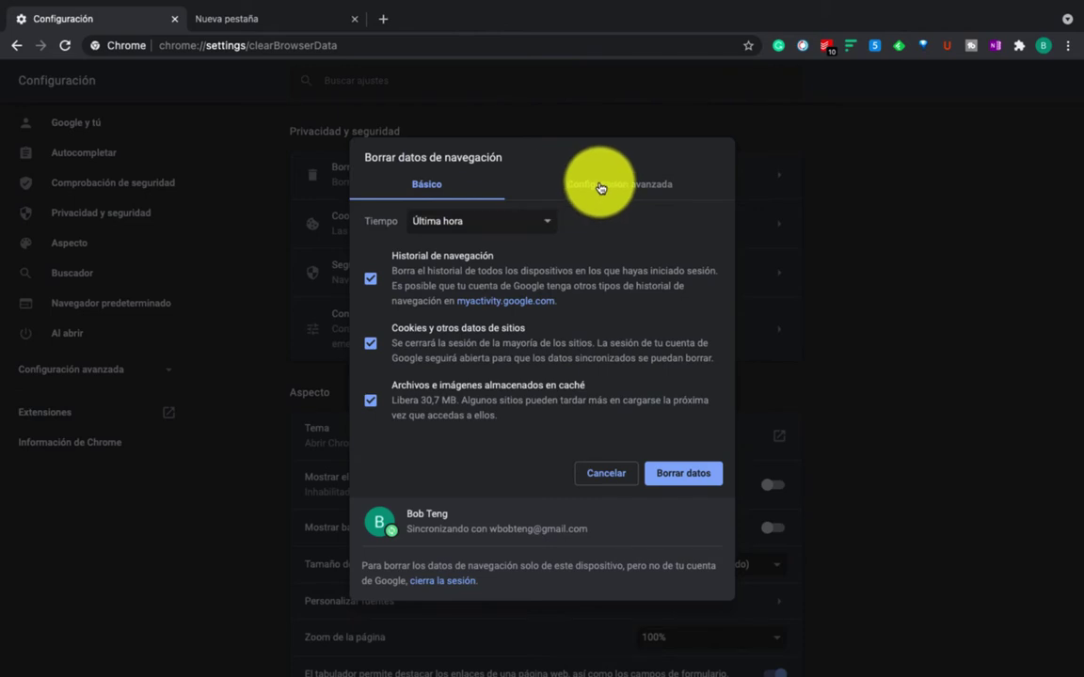
pyautogui.click(598, 187)
pyautogui.click(420, 190)
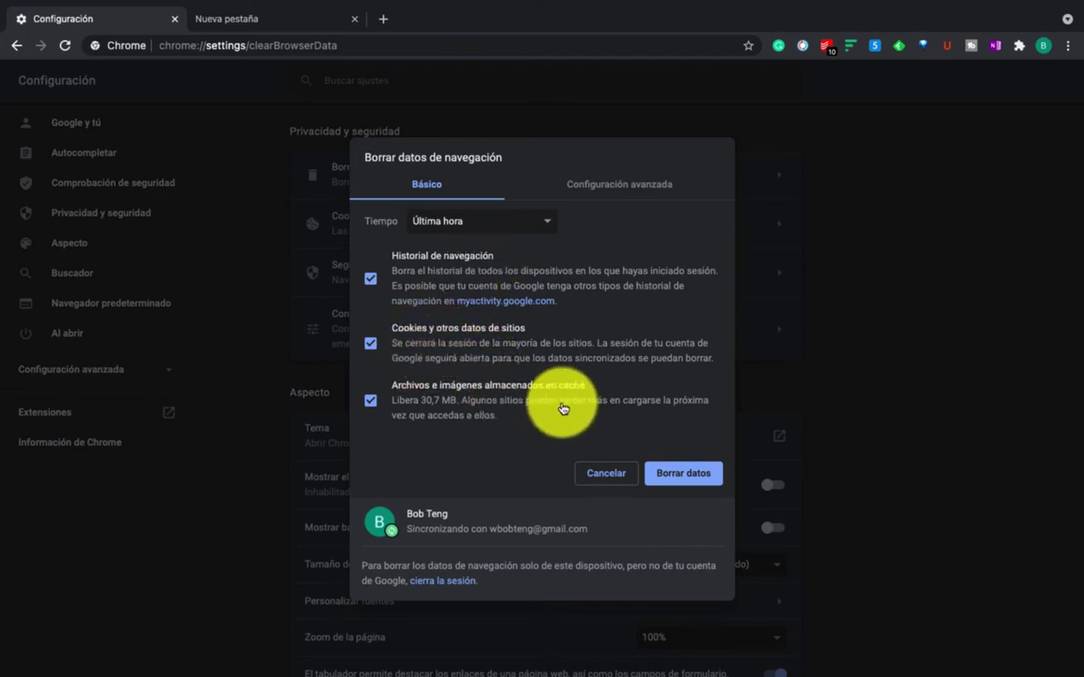
# - Keep history, cookies and cached files checked with the time range left at Última hora
pyautogui.click(693, 473)
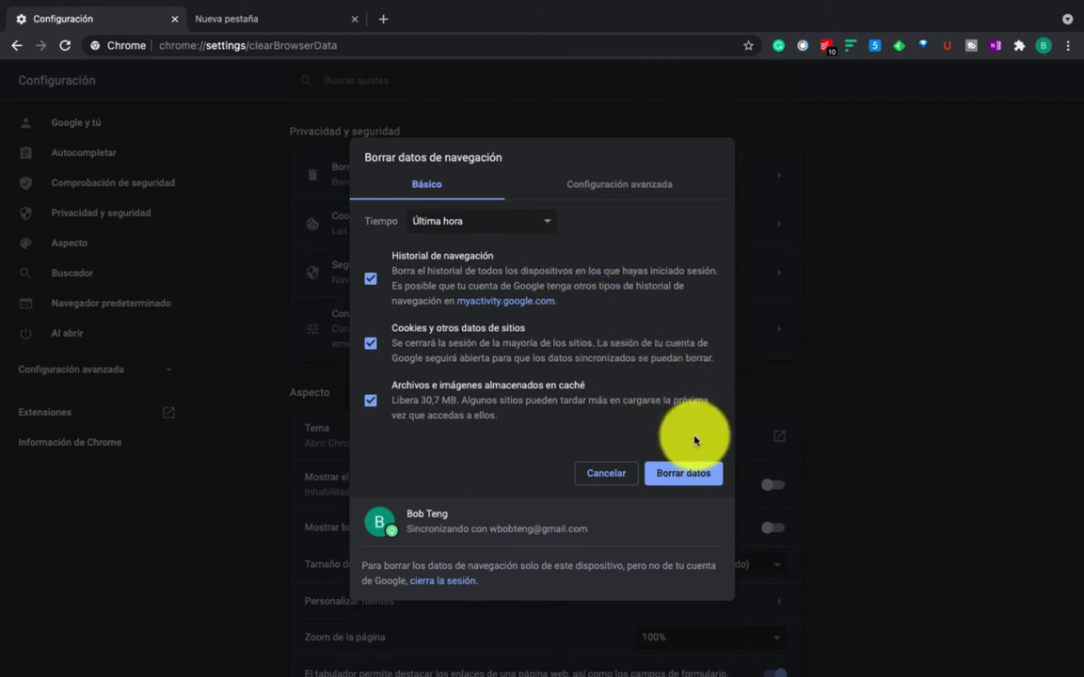
pyautogui.click(669, 463)
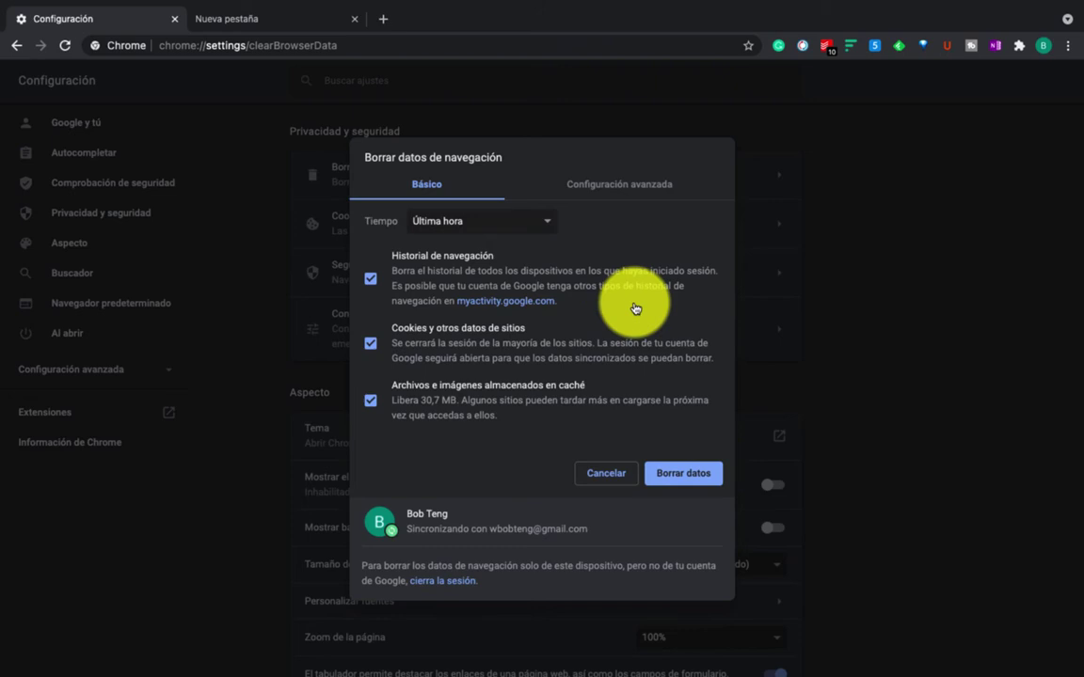
pyautogui.click(522, 230)
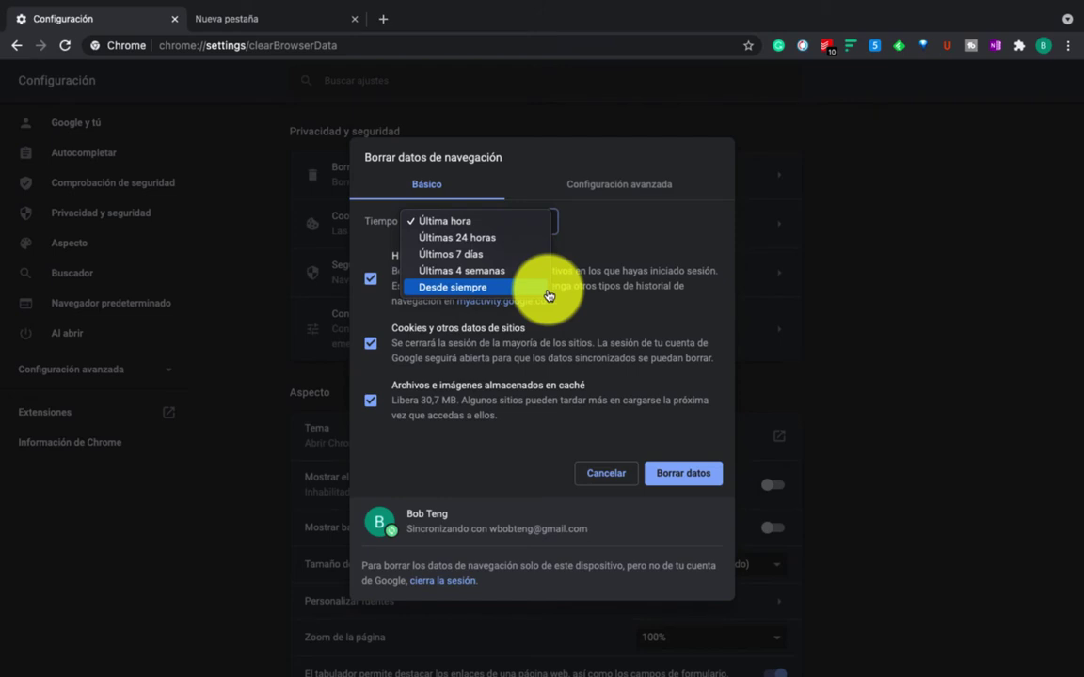
pyautogui.click(621, 241)
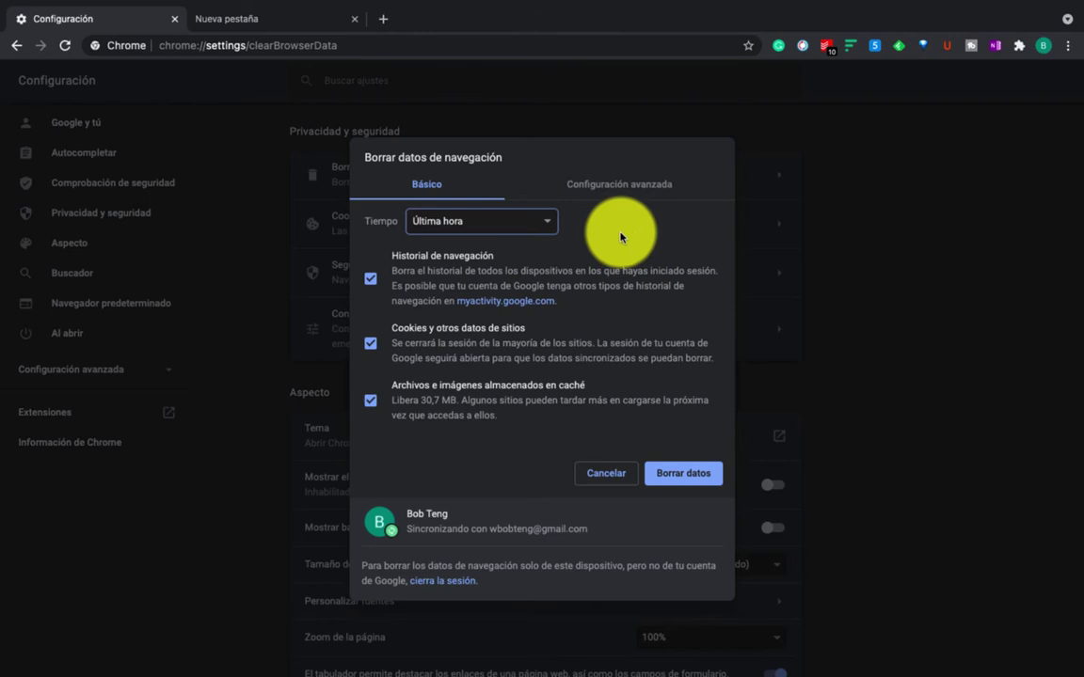
# - Under Configuración avanzada, clear the last hour's history, downloads, cookies and 30,7 MB of cache
pyautogui.click(620, 185)
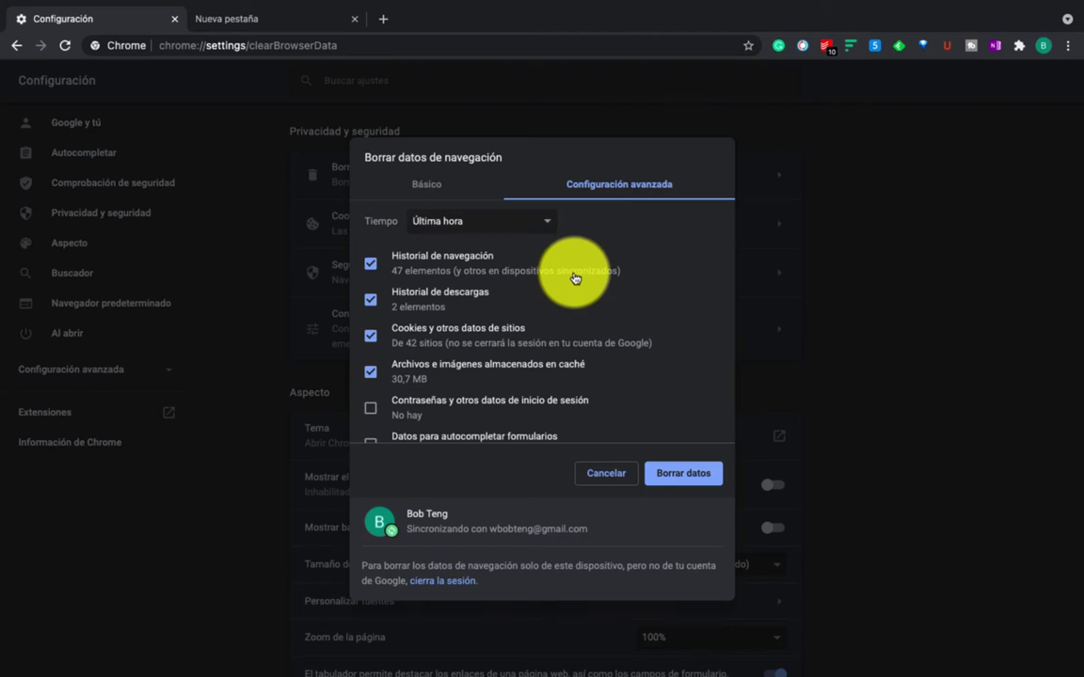
pyautogui.scroll(2, 575, 279)
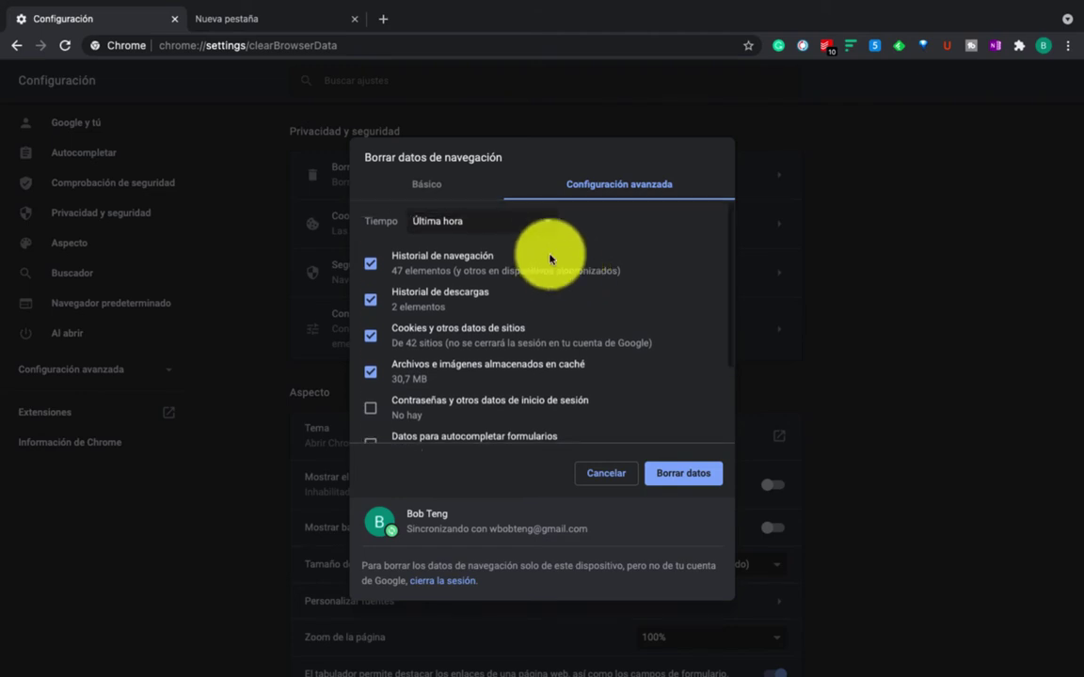
pyautogui.click(534, 231)
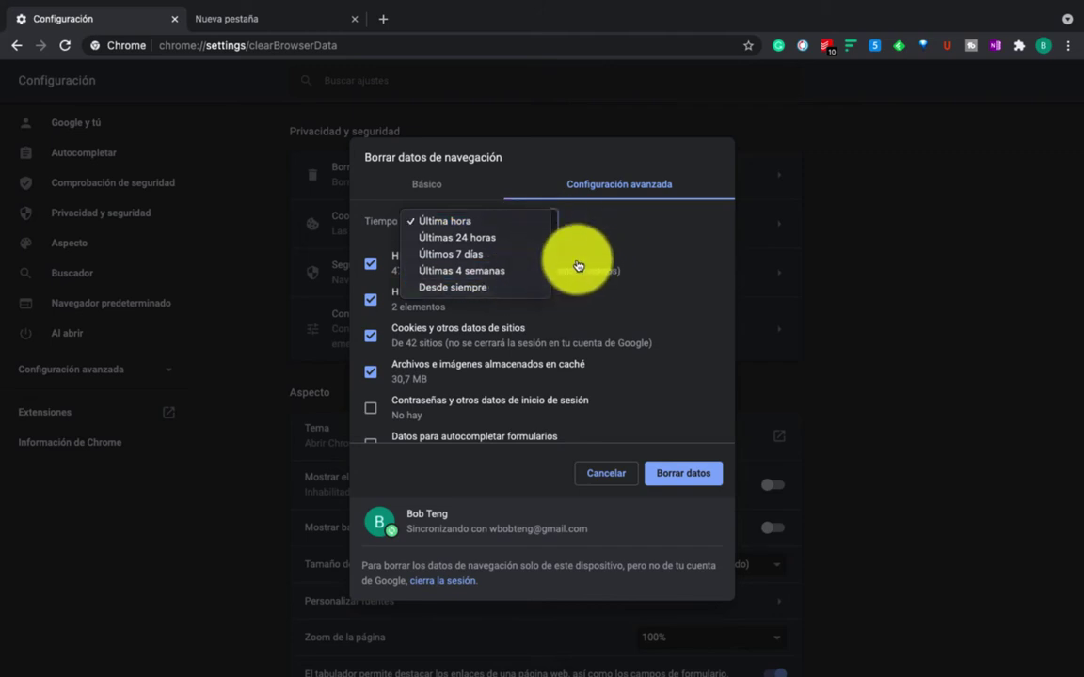
pyautogui.click(610, 316)
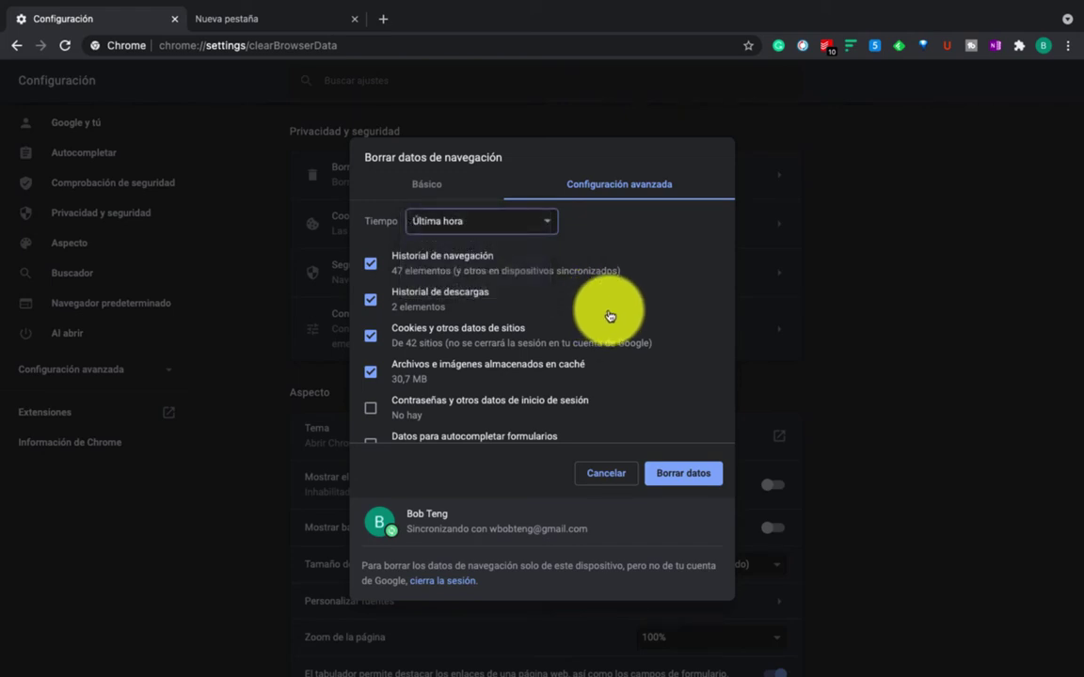
pyautogui.scroll(-3, 610, 317)
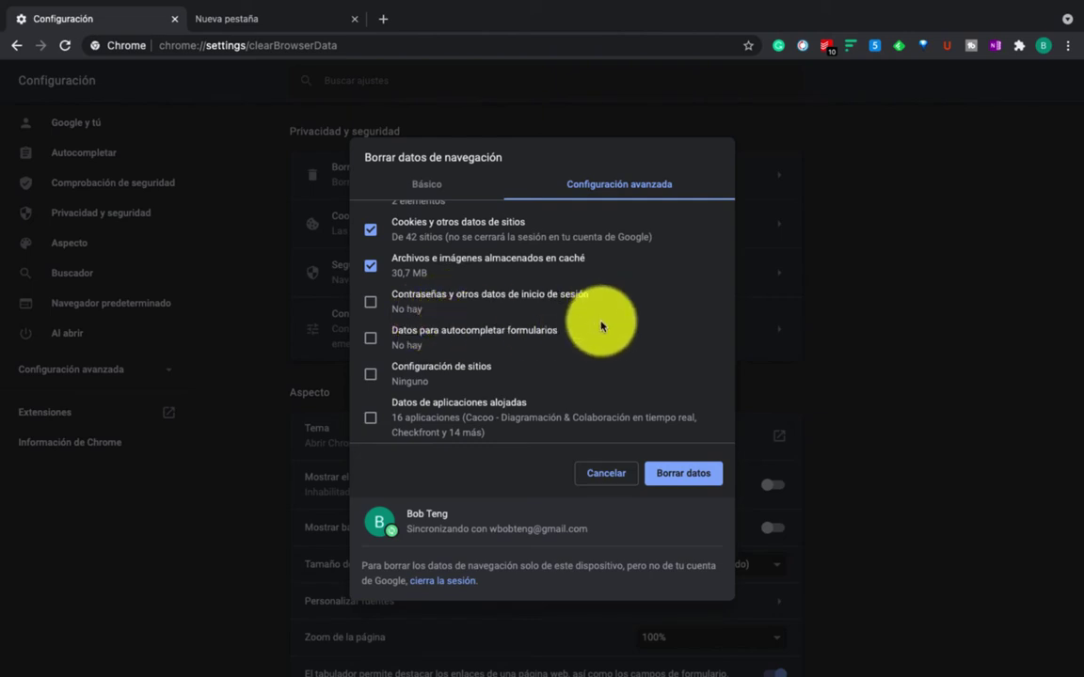
pyautogui.scroll(-1, 603, 324)
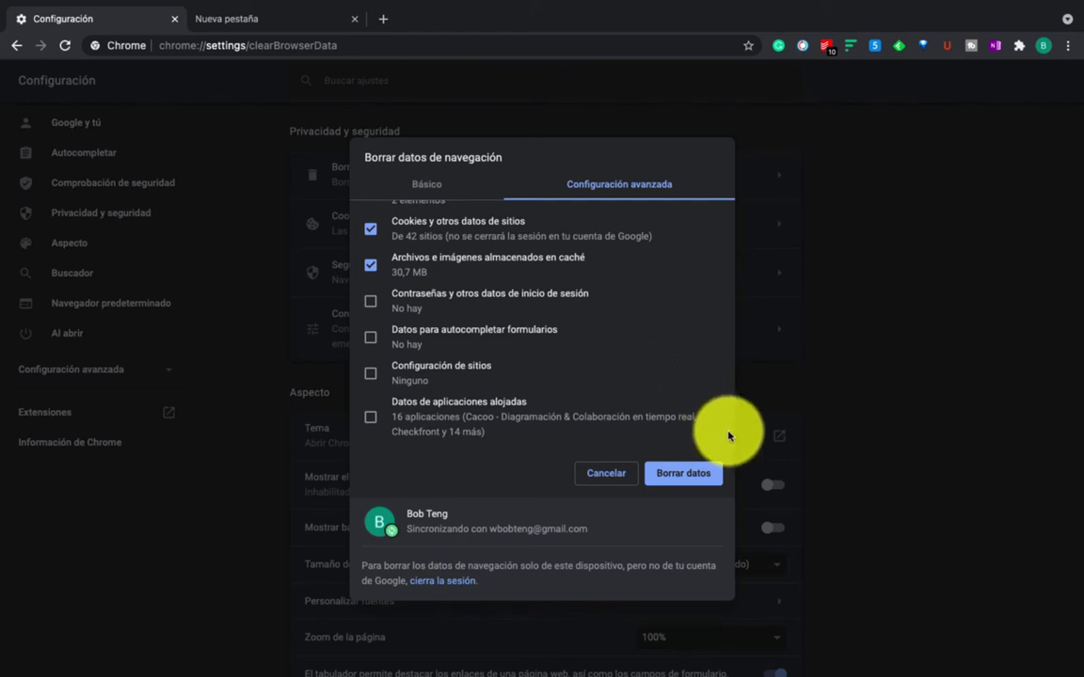
pyautogui.click(689, 482)
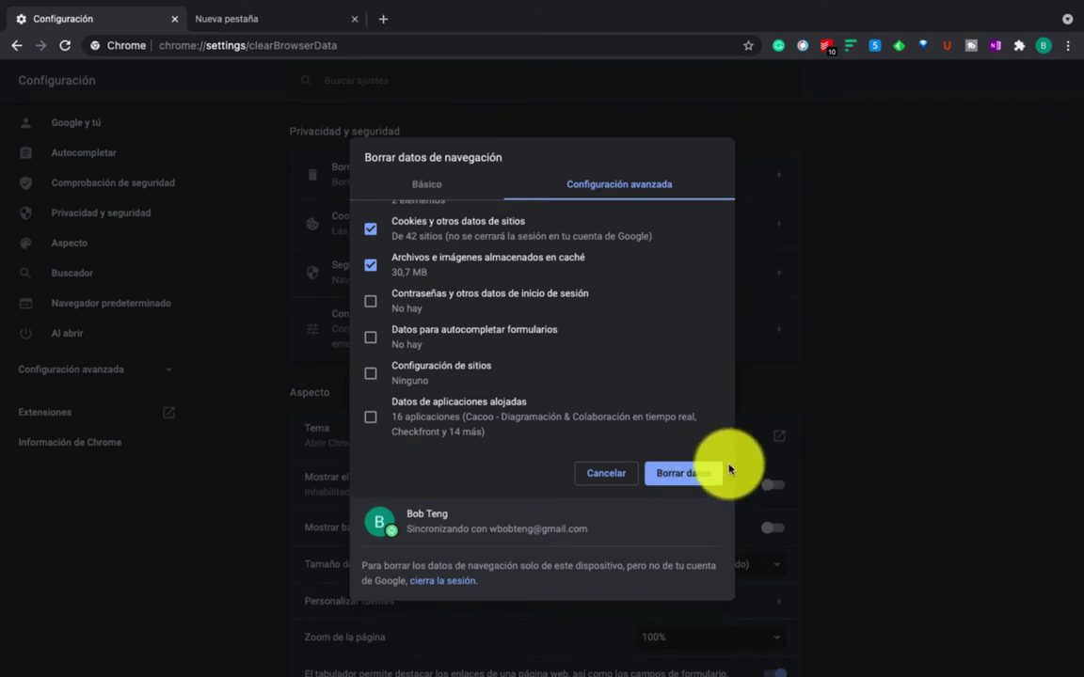
# - Close the clearing dialog and open Configuración de sitios to view recent activity
pyautogui.click(609, 475)
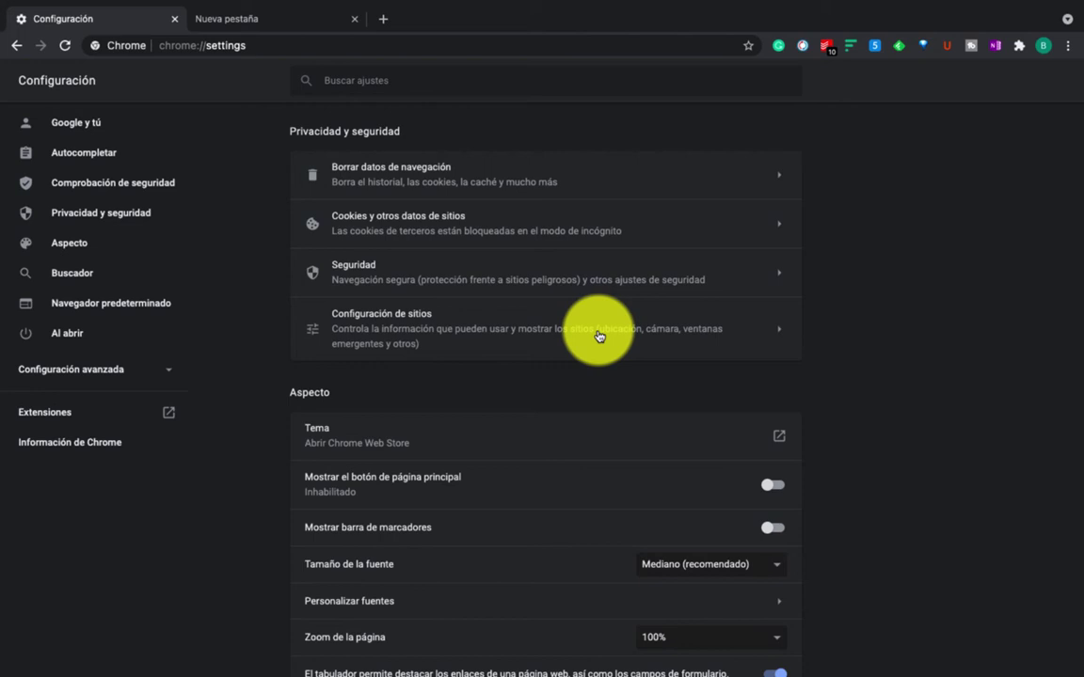
pyautogui.click(449, 335)
pyautogui.scroll(-2, 460, 418)
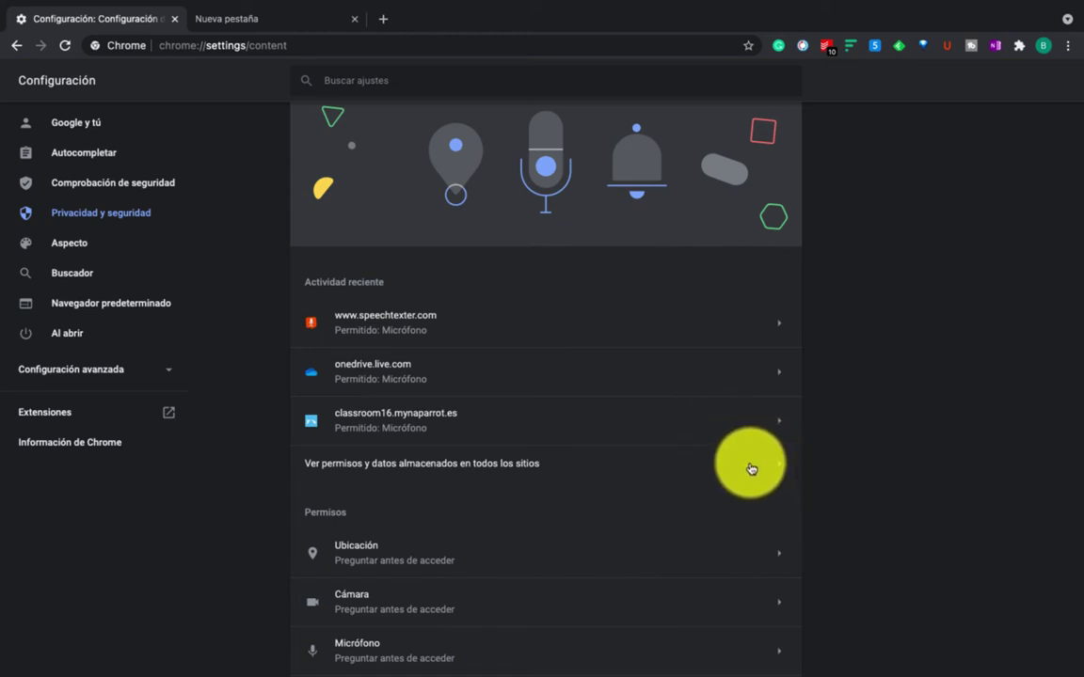
# - Search all sites for 'class' and expand mynaparrot.es to show its classroom subdomains
pyautogui.click(661, 463)
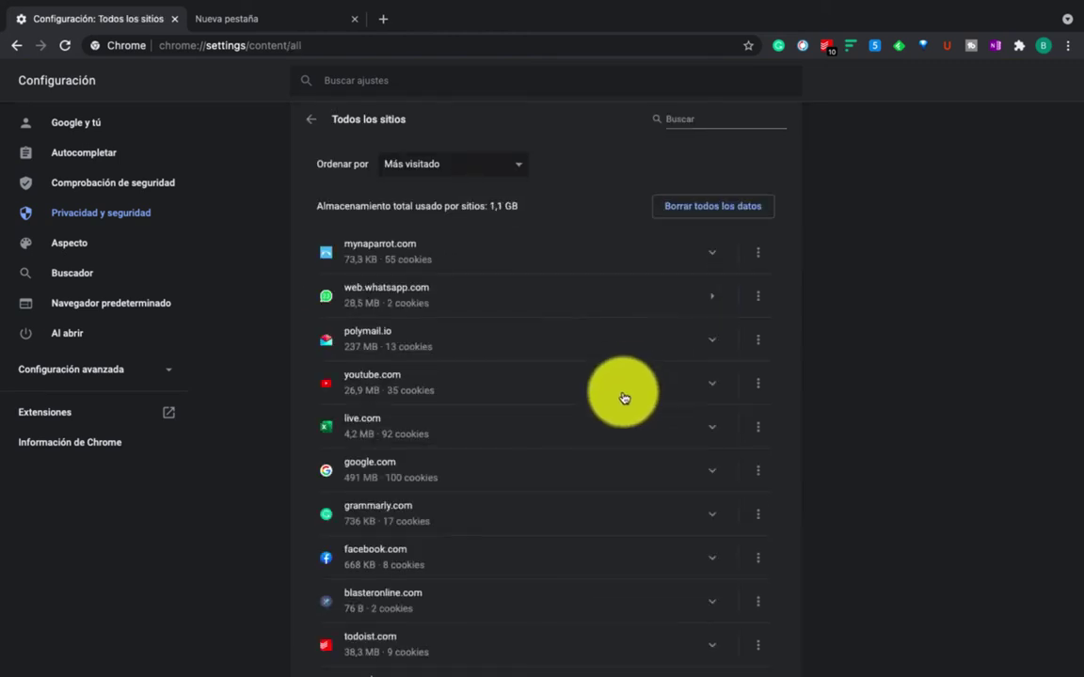
pyautogui.scroll(-3, 622, 398)
pyautogui.scroll(-4, 623, 398)
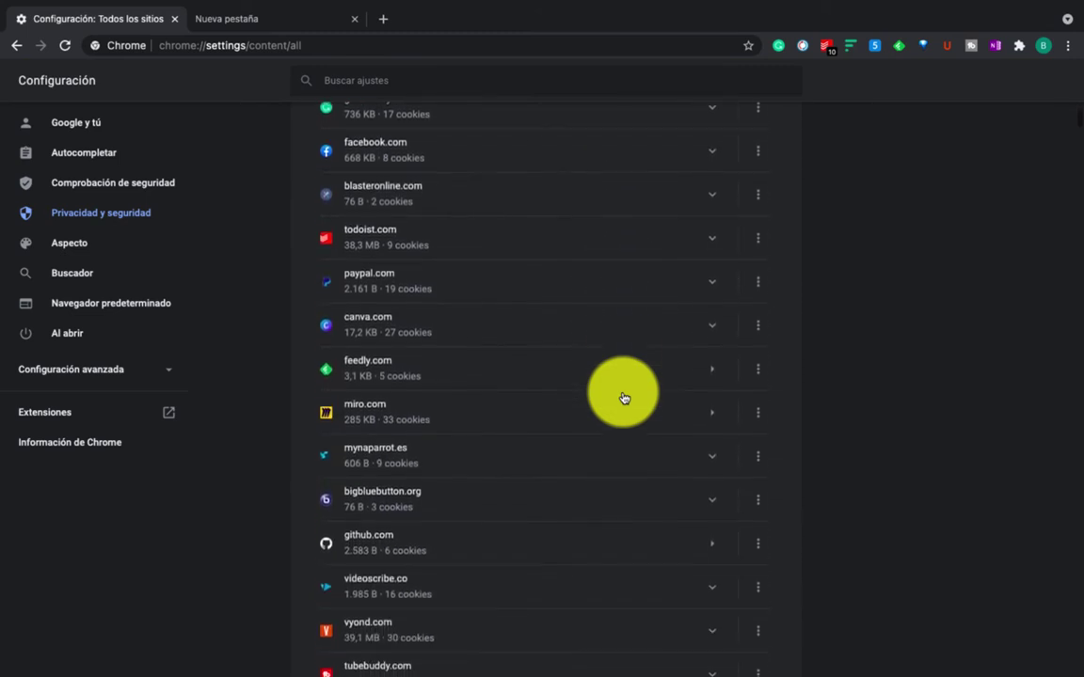
pyautogui.scroll(7, 623, 398)
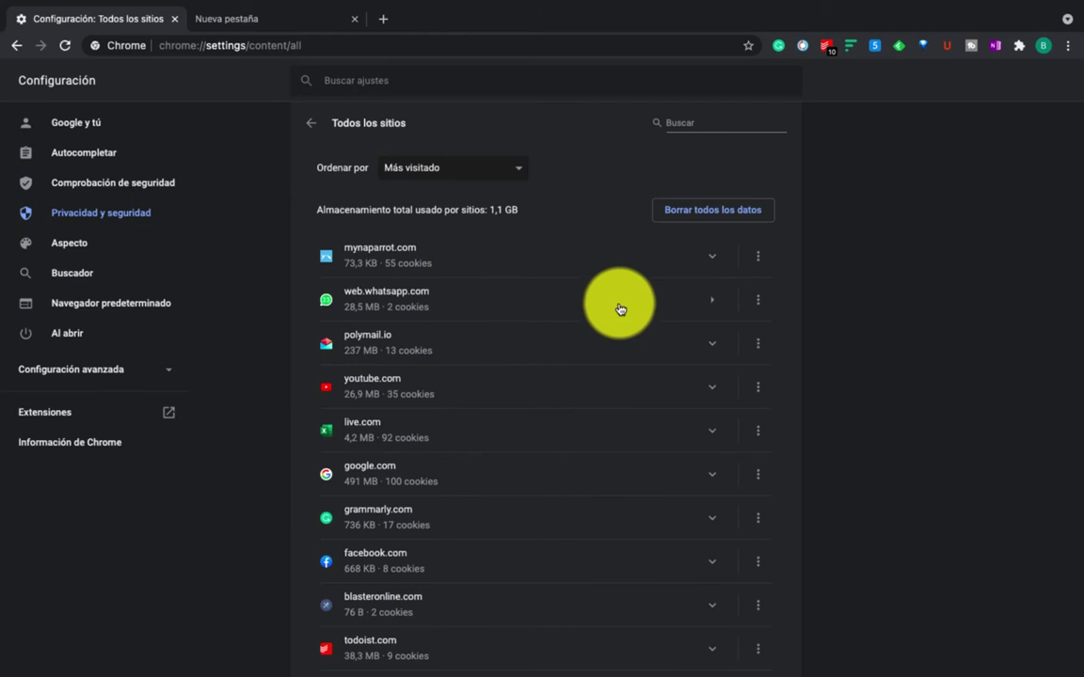
pyautogui.click(687, 121)
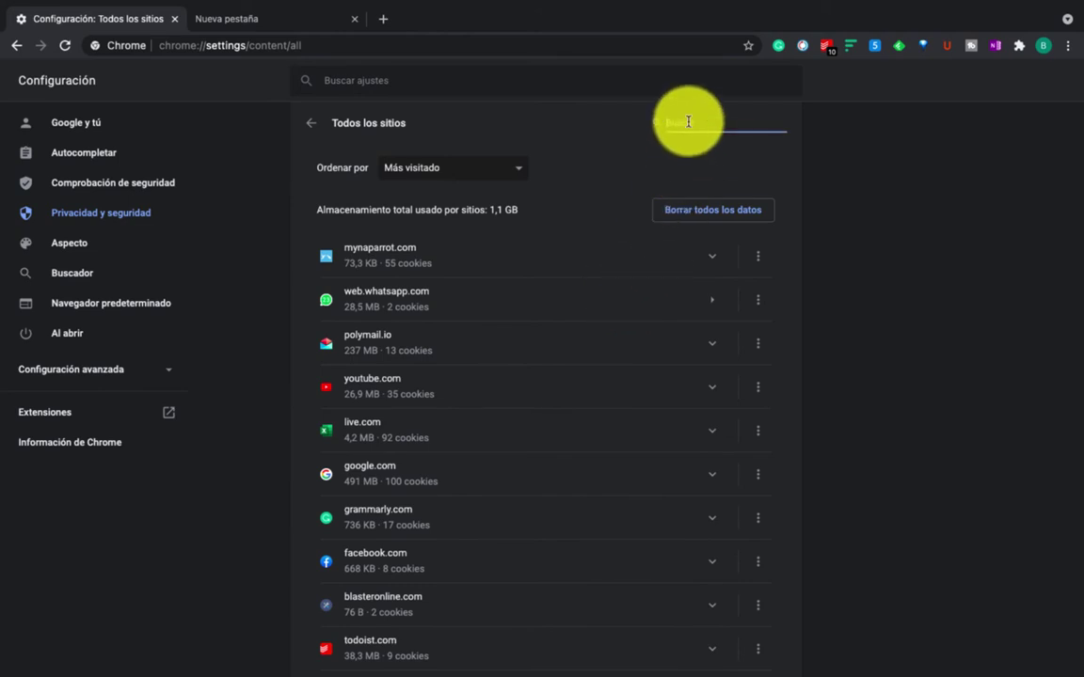
pyautogui.write('cl')
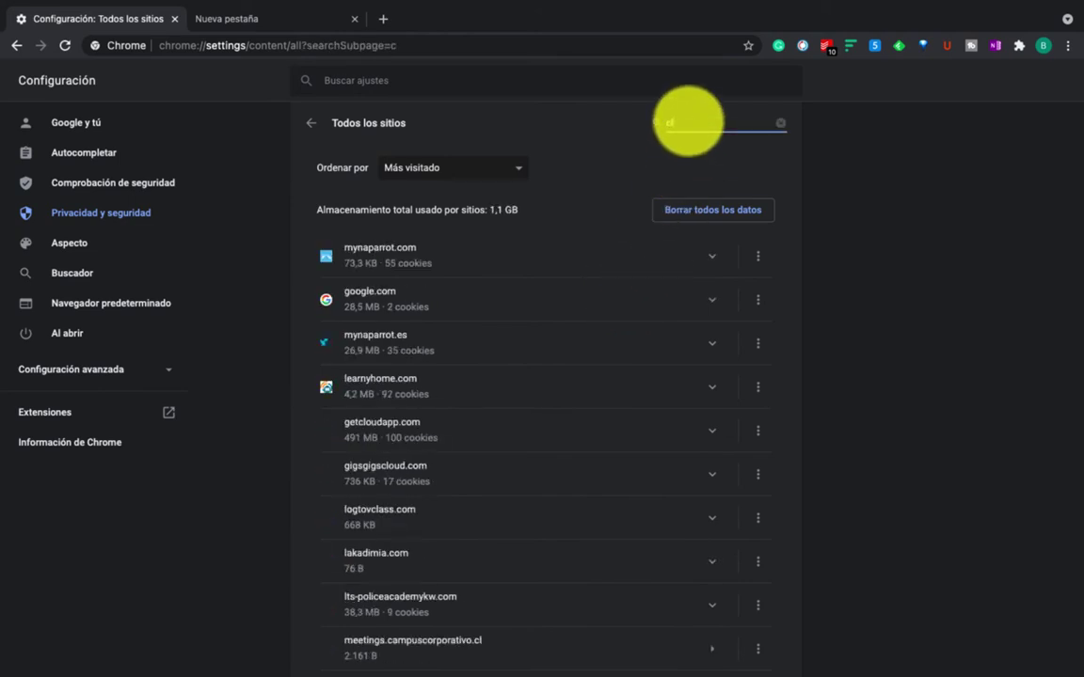
pyautogui.write('a')
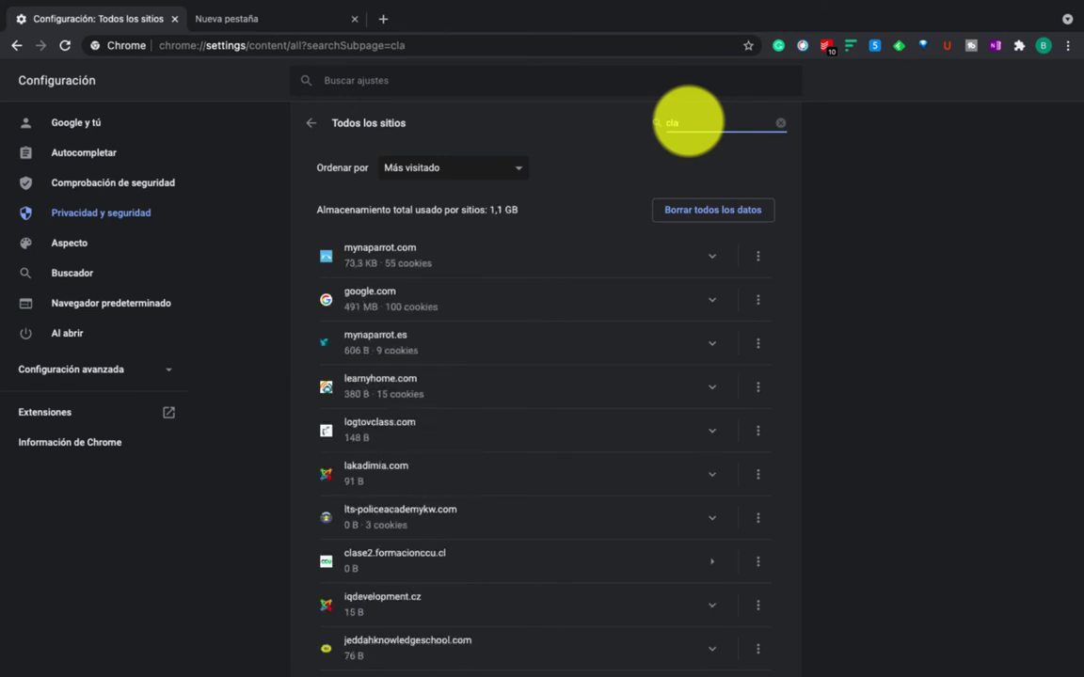
pyautogui.write('ss')
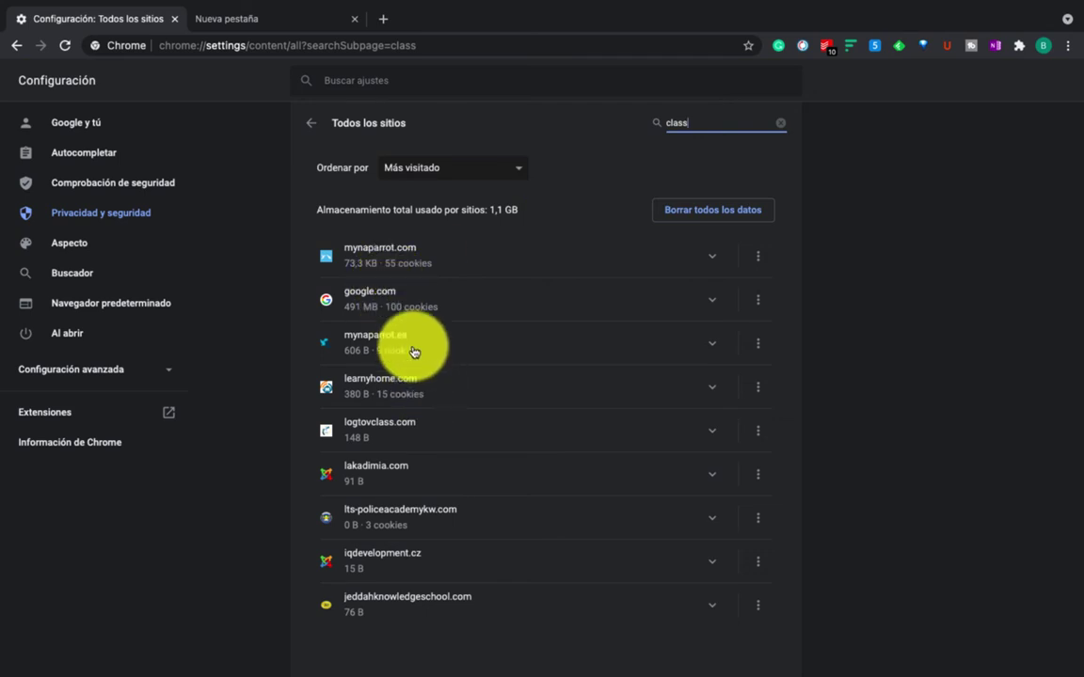
pyautogui.click(412, 352)
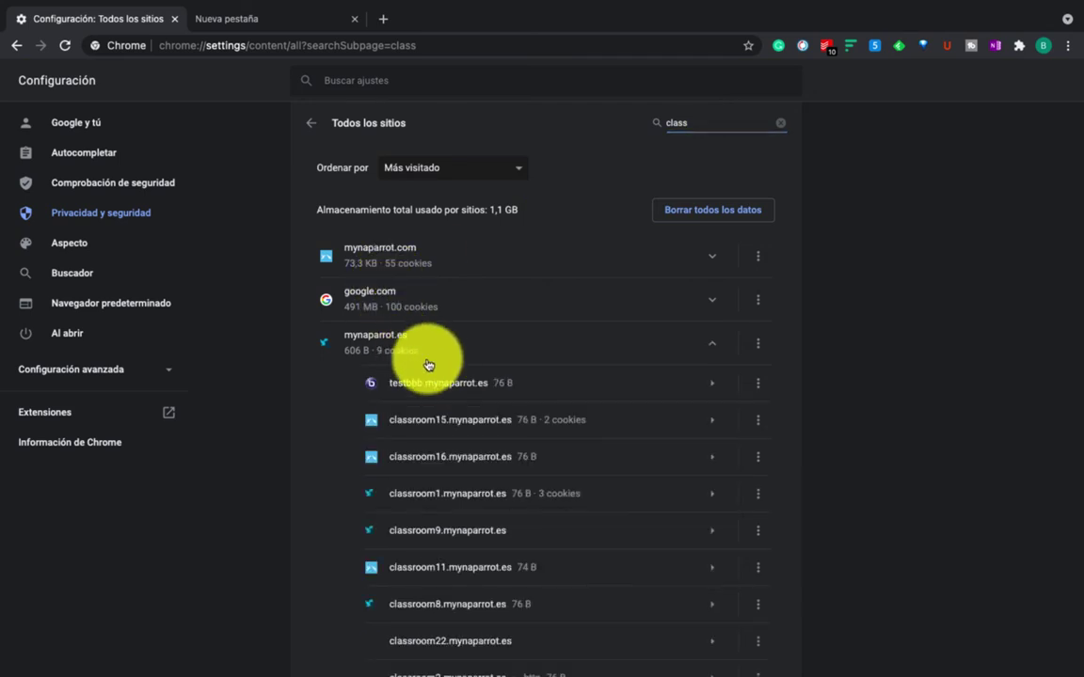
# - Delete the 76 B of cookies stored by classroom15.mynaparrot.es, confirming with Borrar
pyautogui.click(459, 429)
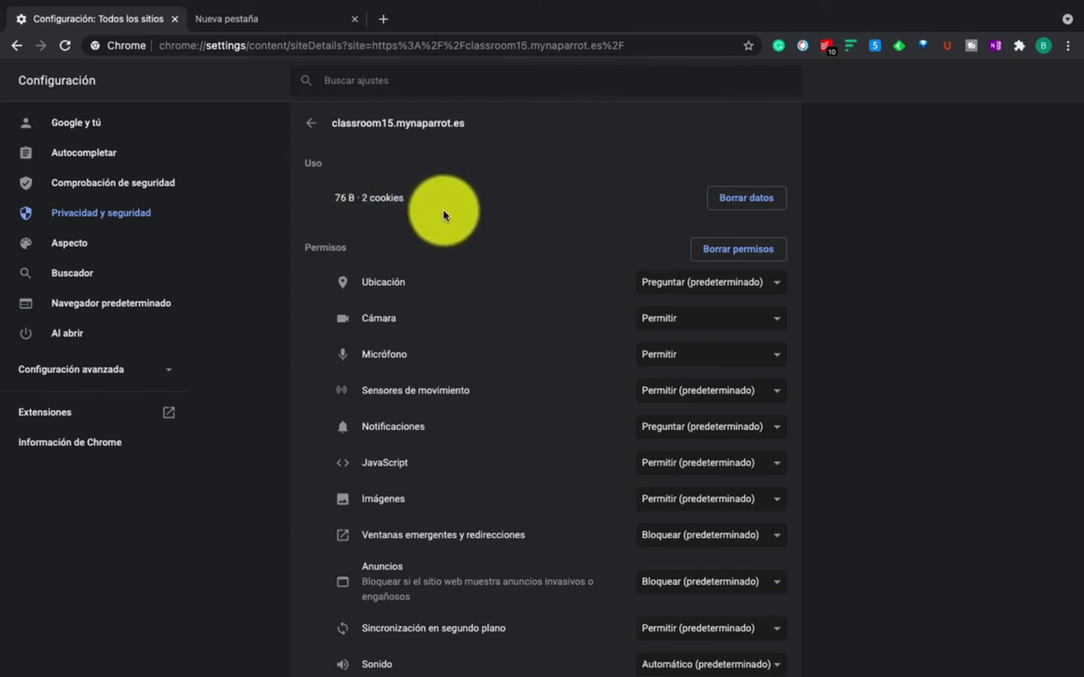
pyautogui.click(752, 201)
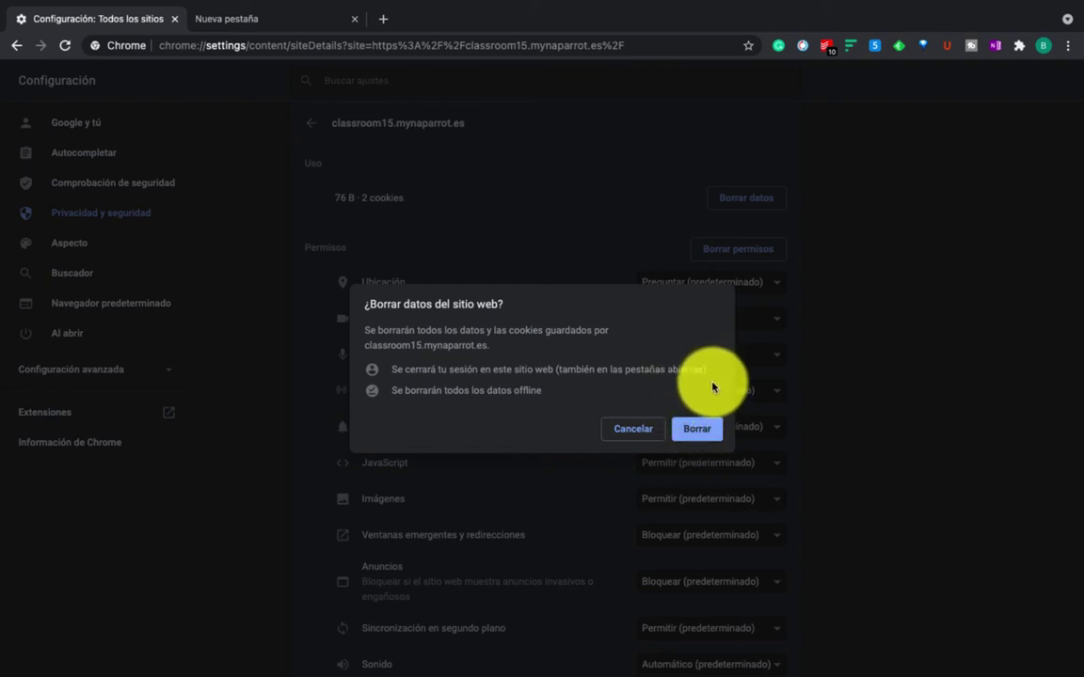
pyautogui.click(696, 430)
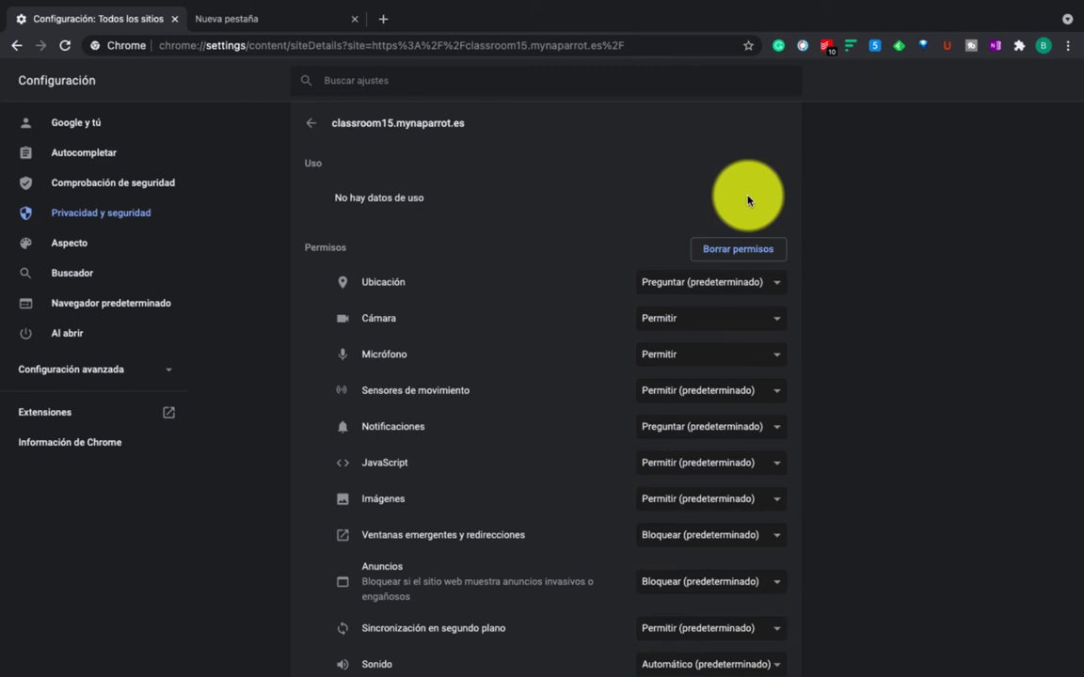
# - Clear recent browsing history, downloads, cookies and cached files from Privacidad y seguridad
pyautogui.click(143, 216)
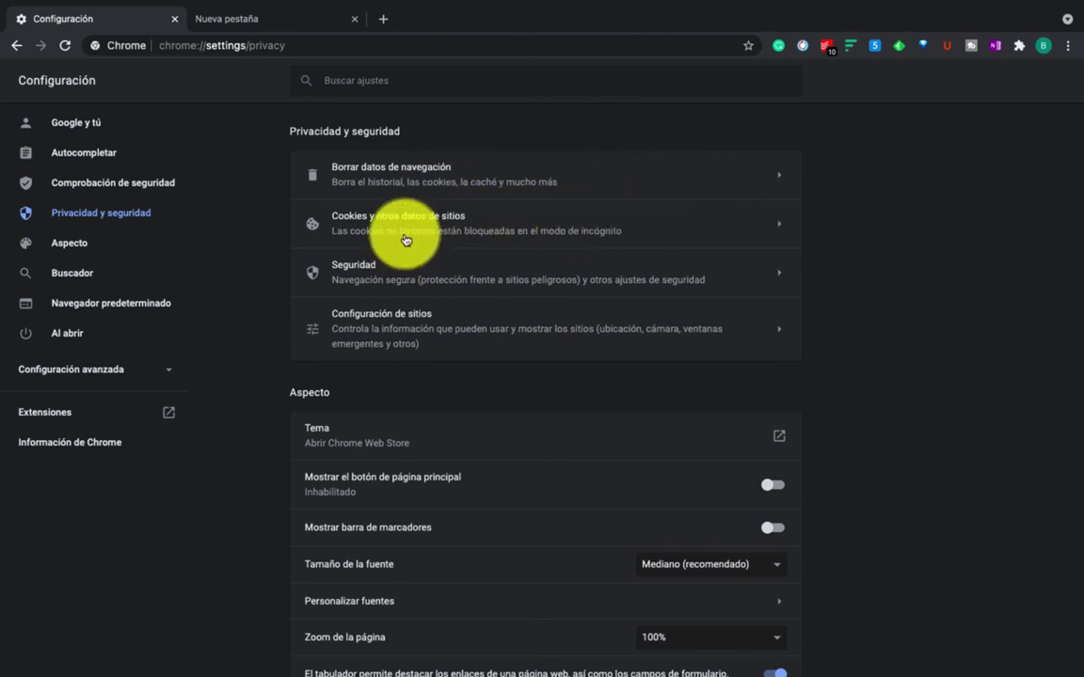
pyautogui.click(580, 175)
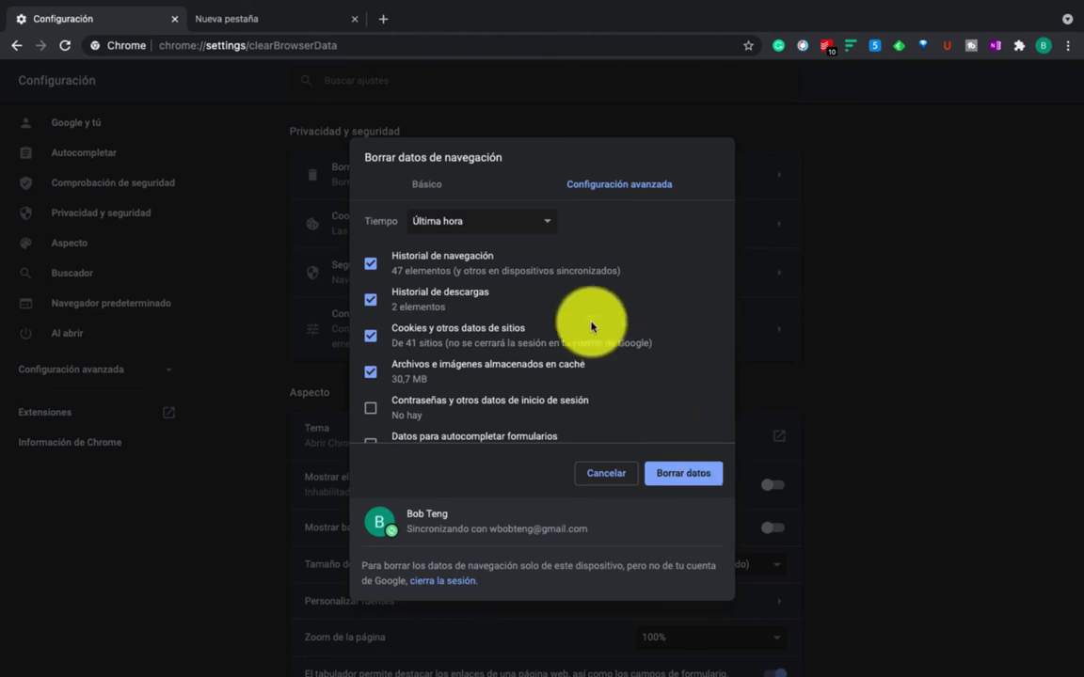
pyautogui.click(664, 473)
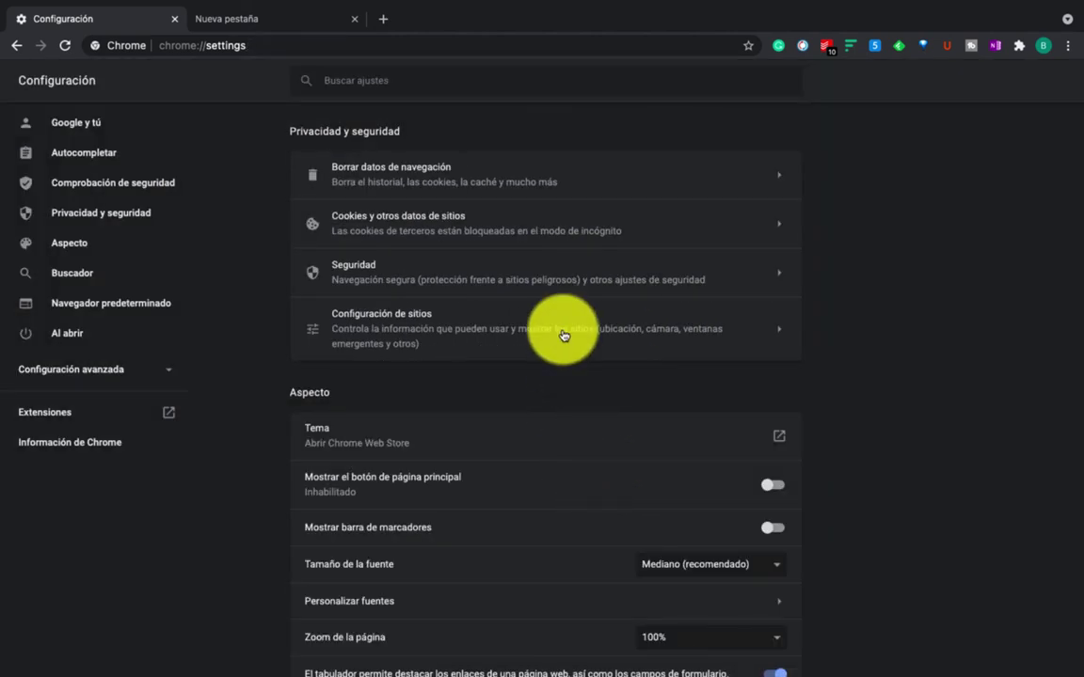
pyautogui.click(752, 344)
pyautogui.scroll(-1, 577, 464)
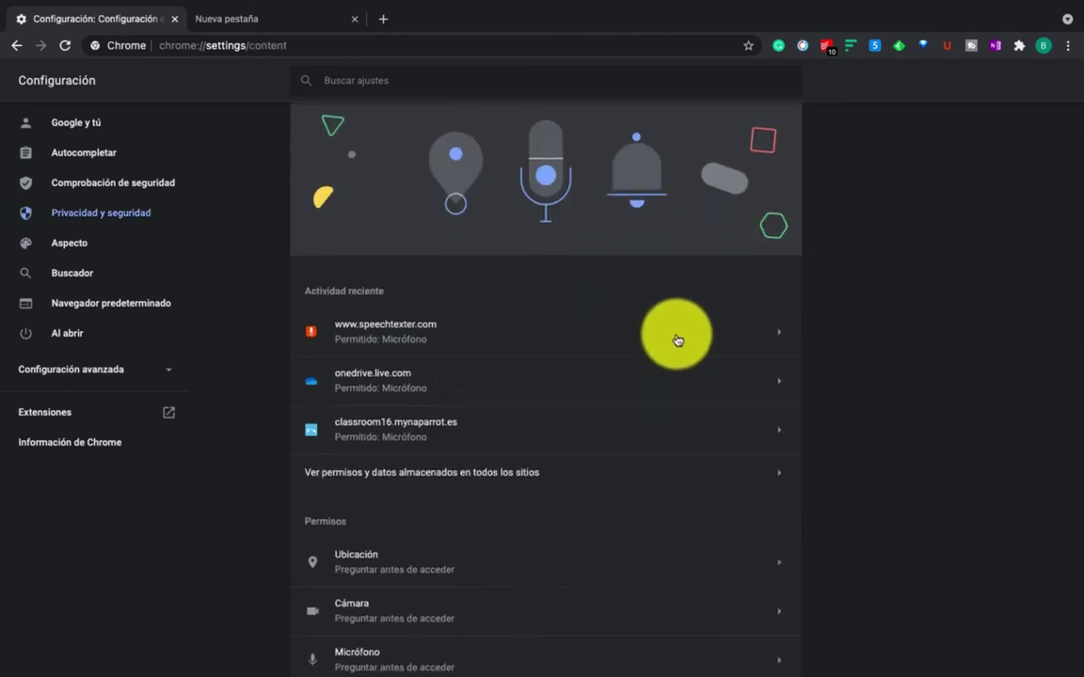
pyautogui.click(746, 344)
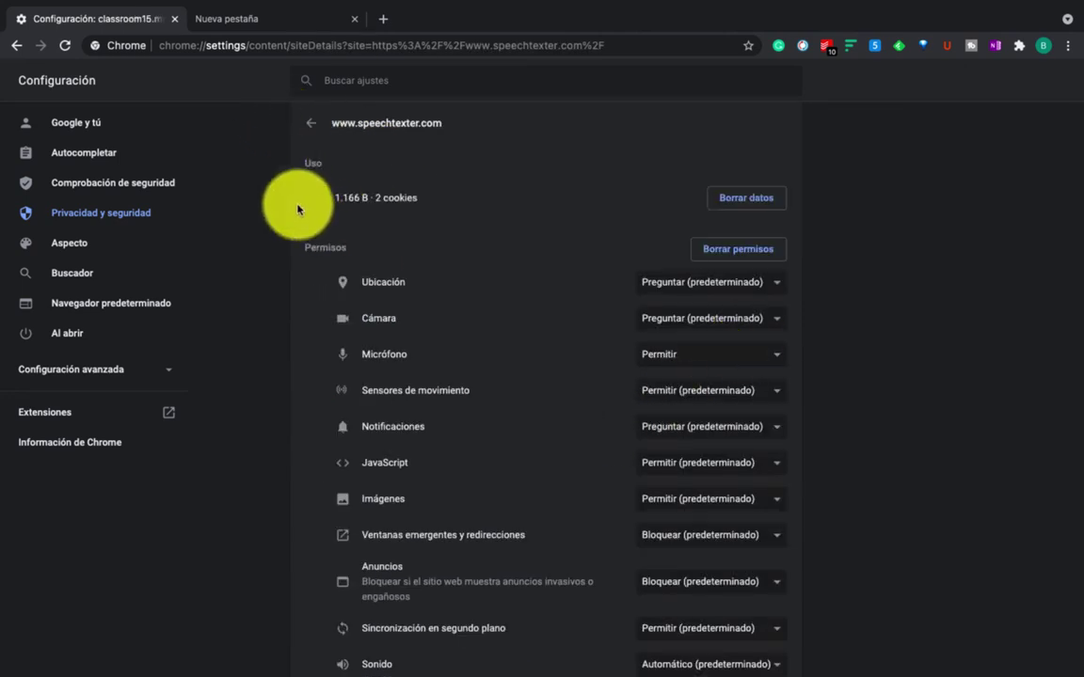